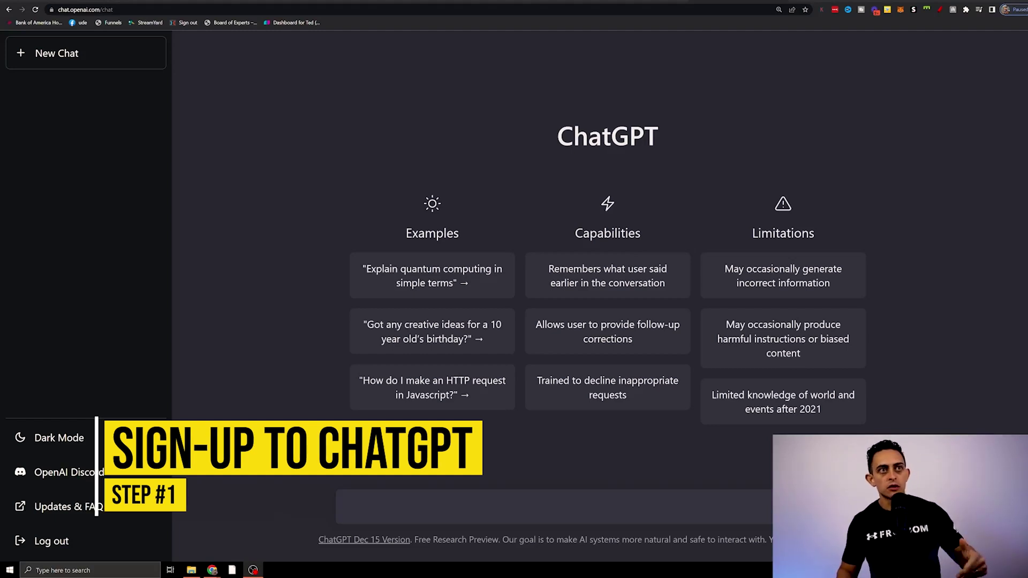
# - Go to the OpenAI homepage (openai.com) and locate the ChatGPT link under Featured in the page footer
pyautogui.click(842, 2)
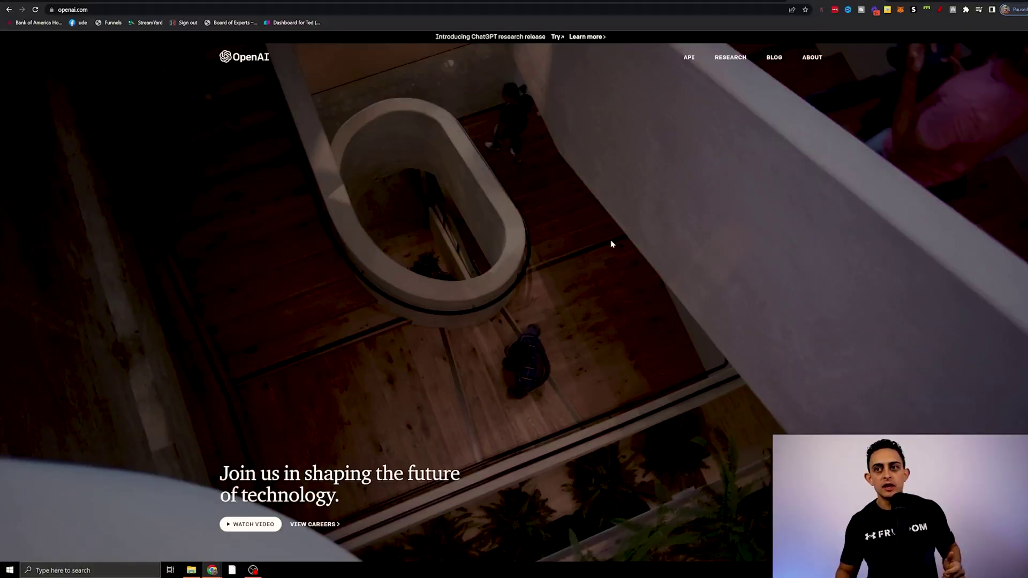
pyautogui.scroll(-4, 615, 296)
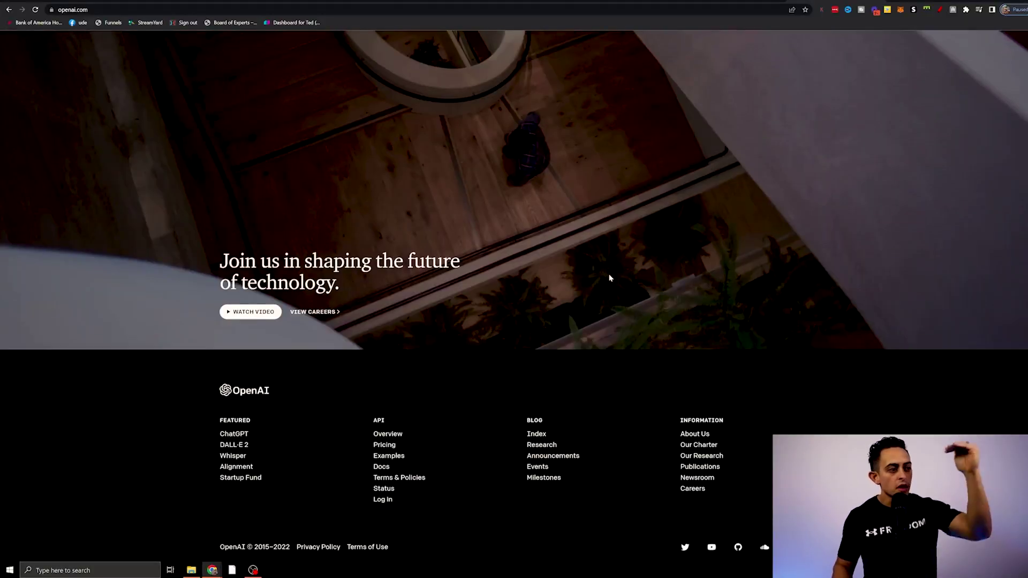
pyautogui.click(940, 10)
pyautogui.moveTo(280, 413)
pyautogui.mouseDown()
pyautogui.moveTo(209, 446)
pyautogui.moveTo(213, 402)
pyautogui.mouseUp()
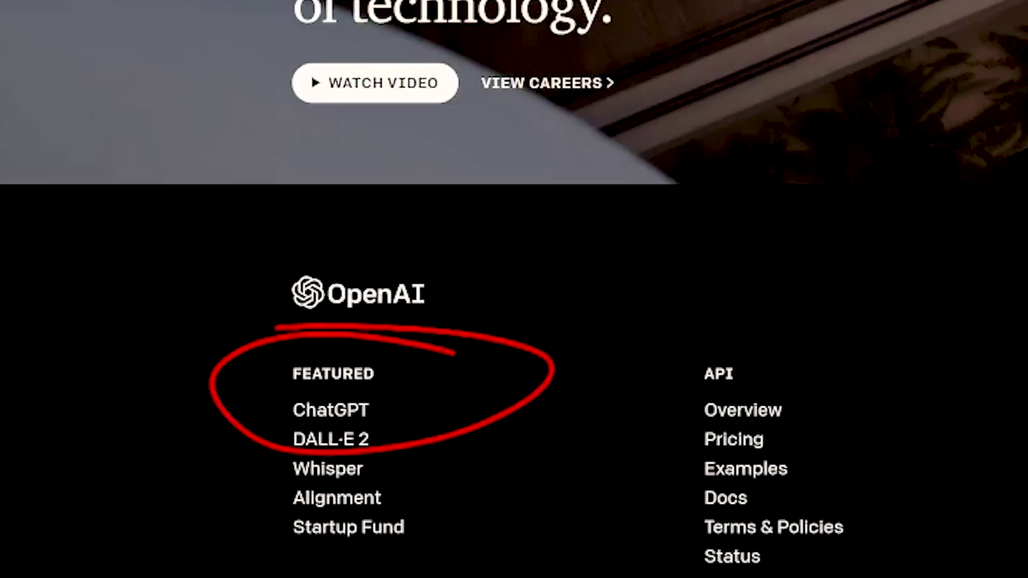
pyautogui.moveTo(136, 467)
pyautogui.mouseDown()
pyautogui.moveTo(243, 428)
pyautogui.moveTo(269, 469)
pyautogui.mouseUp()
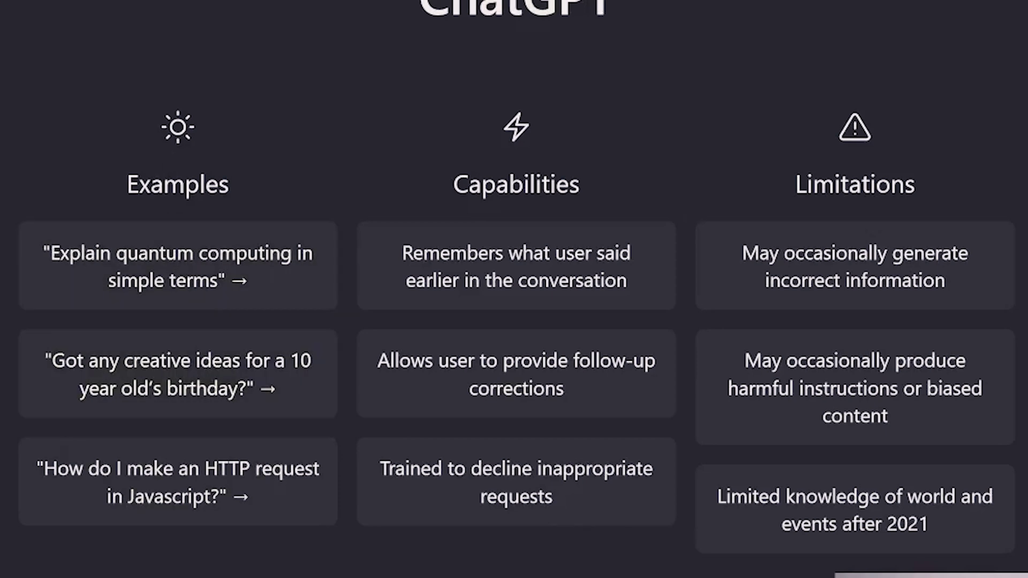
# - Ask ChatGPT "What Should I get my Wife for Christmas" and follow up with "Can you give me 5 more ideas"
pyautogui.write('What Shgou')
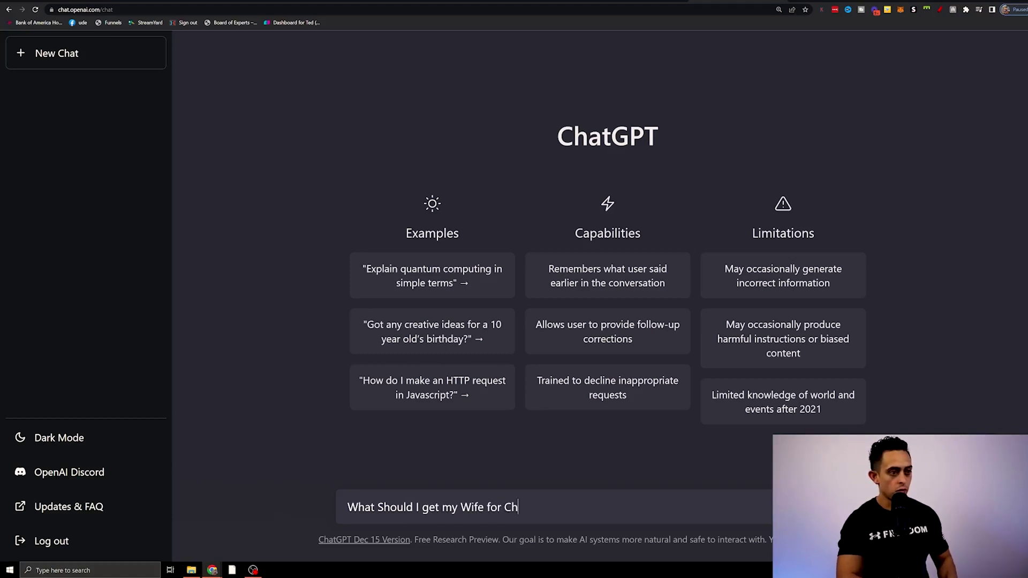
pyautogui.write('ld I get my Wife for Christmas')
pyautogui.press('Return')
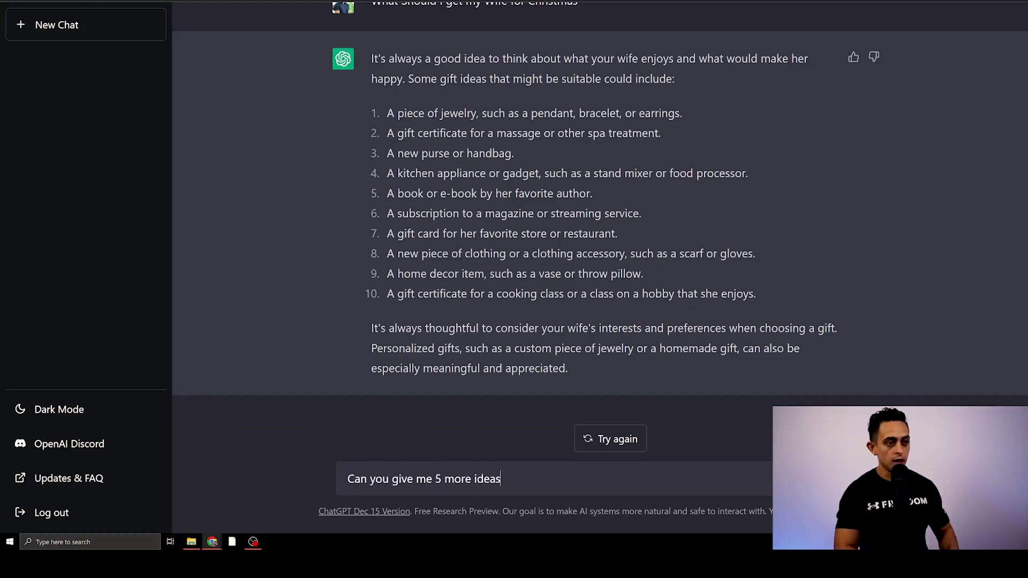
pyautogui.press('Return')
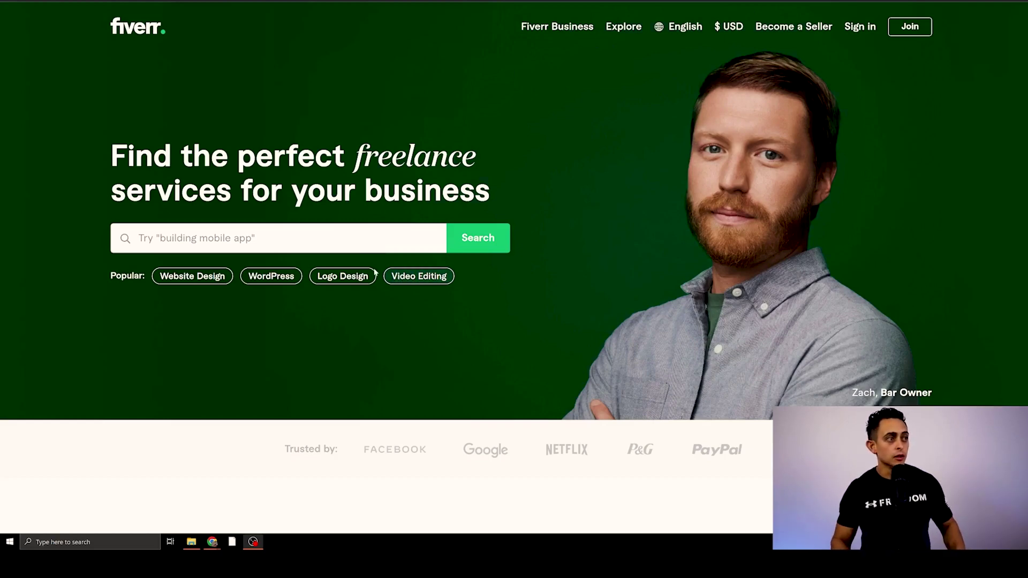
# - Switch to Fiverr, search for "youtube seo" services and browse the listed gigs with their starting prices
pyautogui.write('youtube seo')
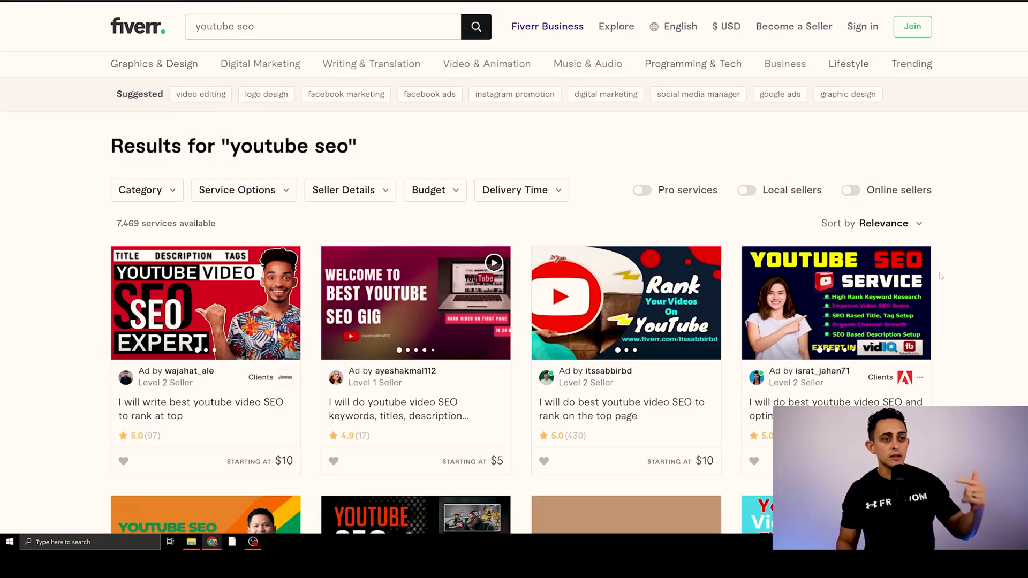
pyautogui.scroll(-3, 719, 297)
pyautogui.scroll(-2, 718, 297)
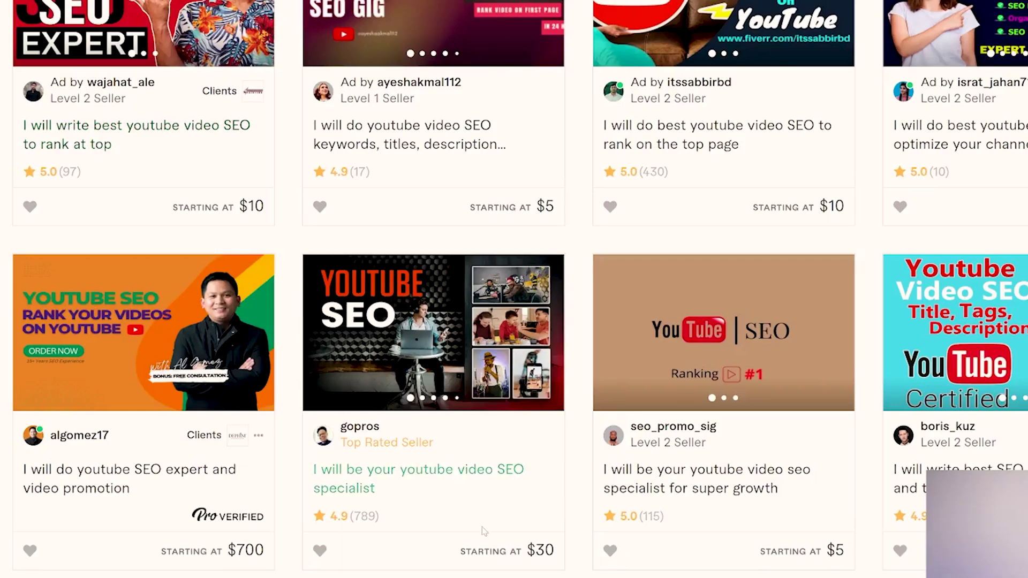
pyautogui.scroll(-3, 484, 531)
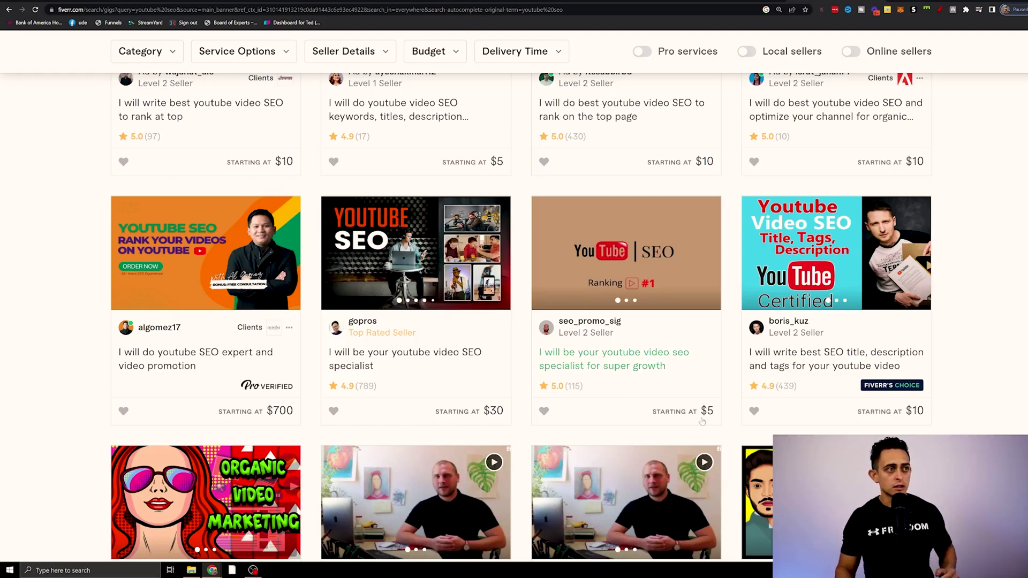
pyautogui.scroll(3, 702, 421)
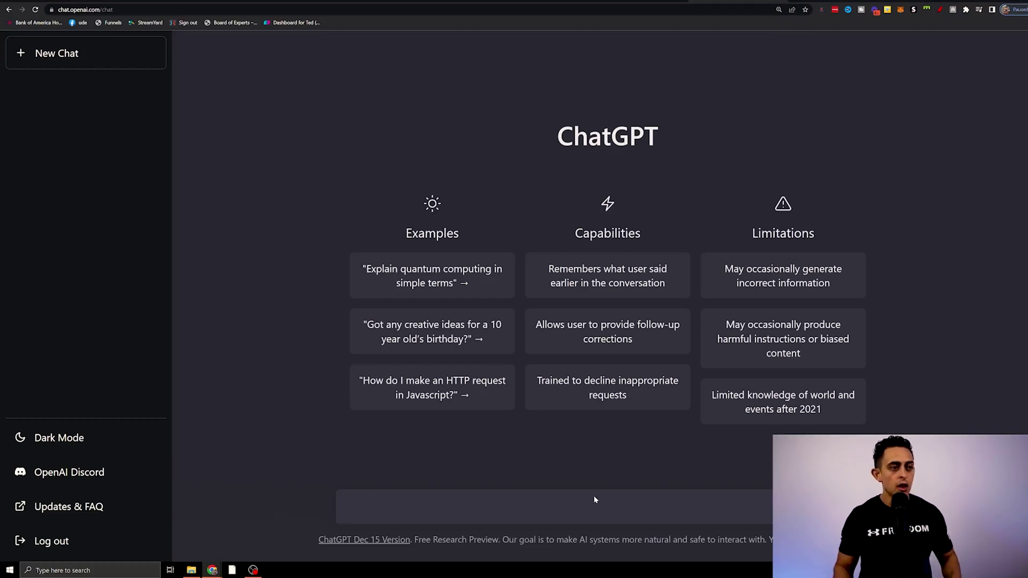
# - In a new ChatGPT conversation, submit "Can you write a YouTube Seo description for the keyword "How to make a perfect steak""
pyautogui.hotkey('ctrl', 'v')
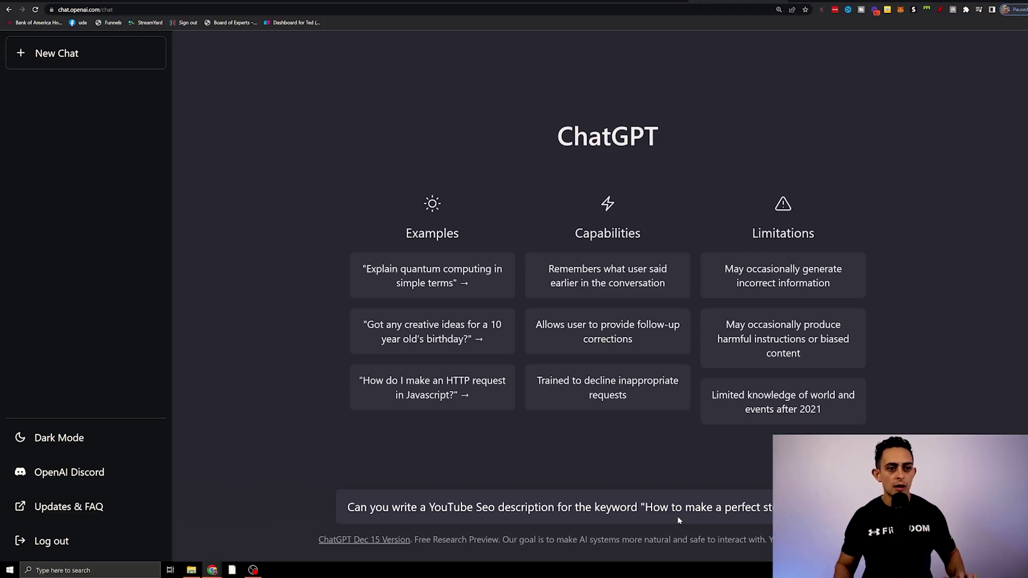
pyautogui.press('Return')
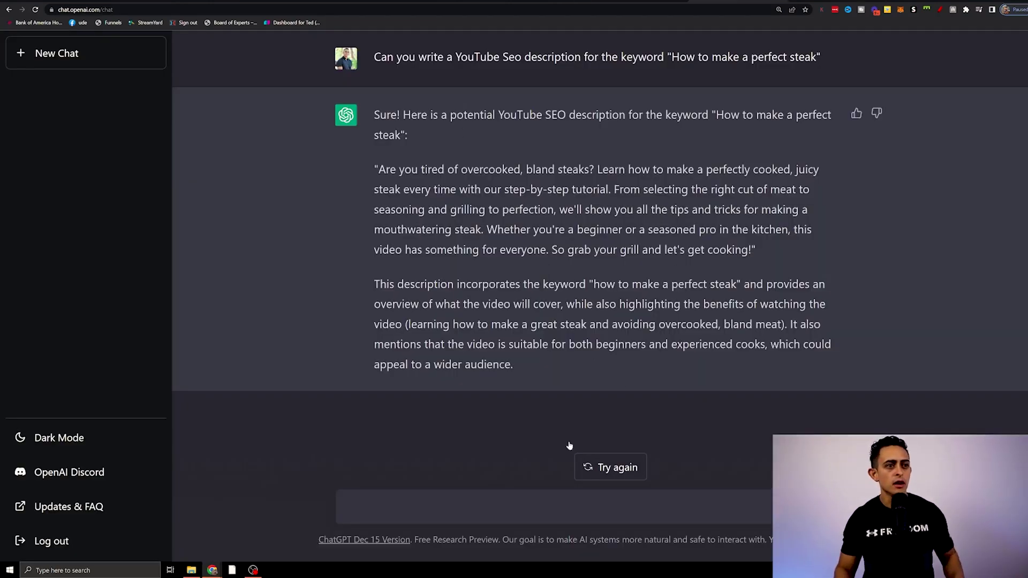
# - Send ChatGPT the follow-up "Perfect. Can you also give me a title to use?"
pyautogui.write('Perfect. Can you also')
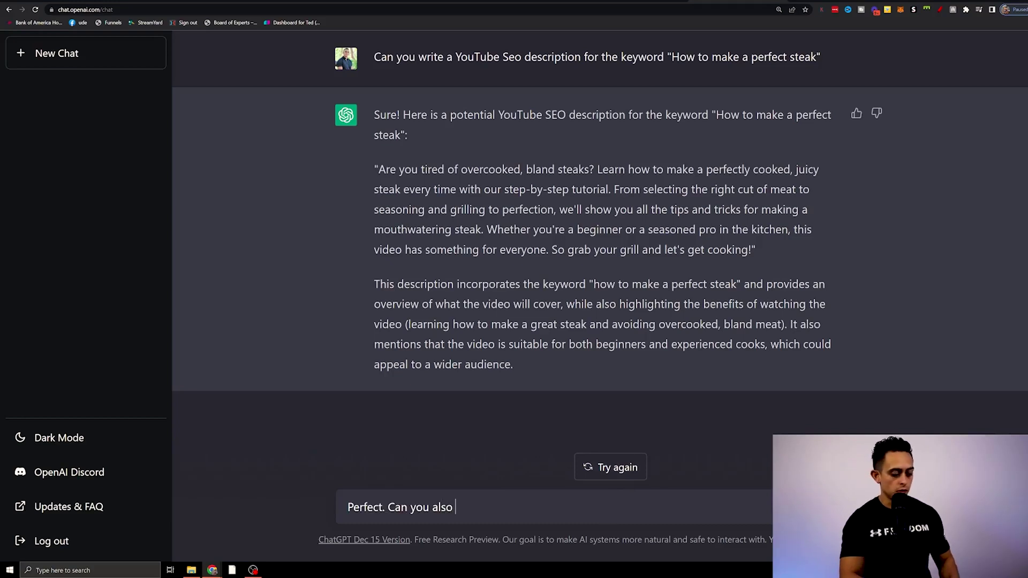
pyautogui.write('tle to you')
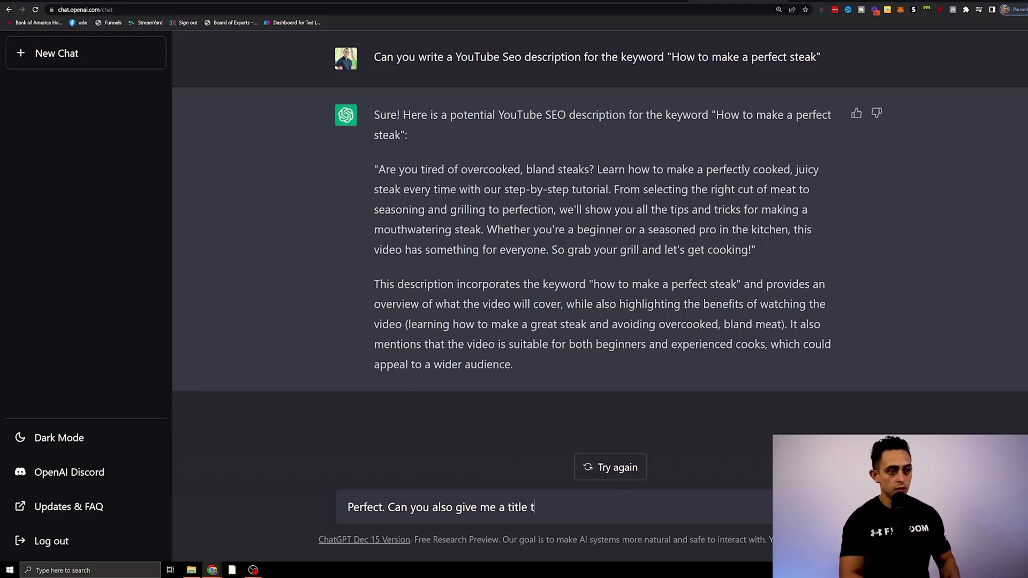
pyautogui.press('BackSpace')
pyautogui.press('BackSpace')
pyautogui.press('BackSpace')
pyautogui.write('use?')
pyautogui.press('Return')
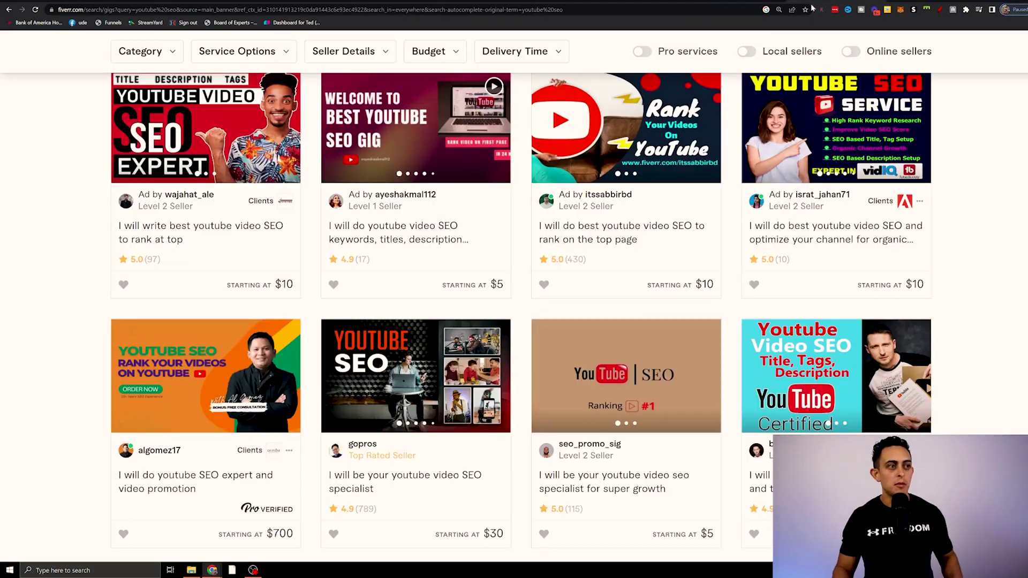
# - Review Fiverr's YouTube SEO gigs, and back in ChatGPT send "Thank you, Can you give me tags for the YouTube Video as well"
pyautogui.scroll(-2, 807, 342)
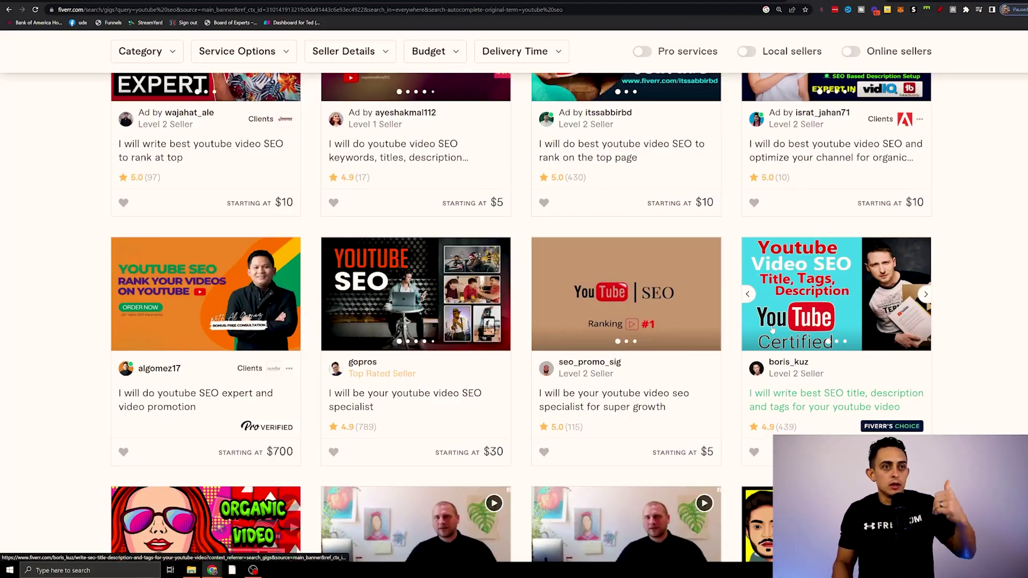
pyautogui.scroll(-1, 826, 276)
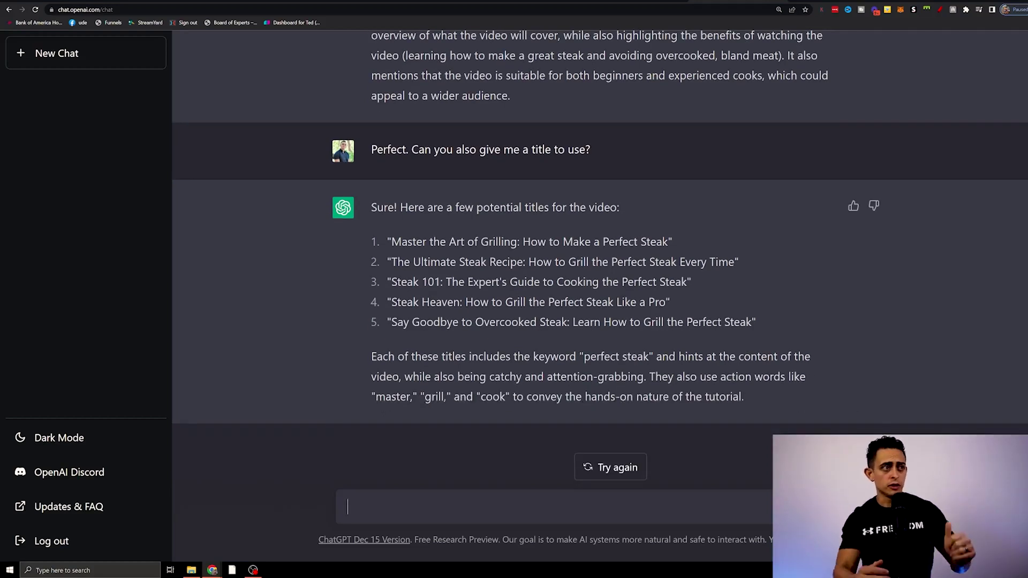
pyautogui.write('Tha')
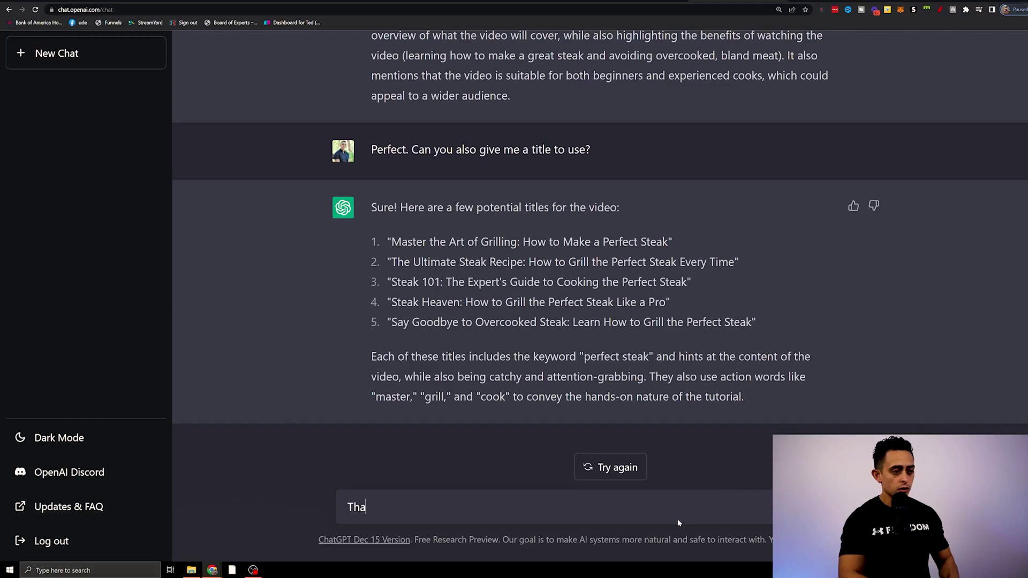
pyautogui.write('nk you, Can you give me ')
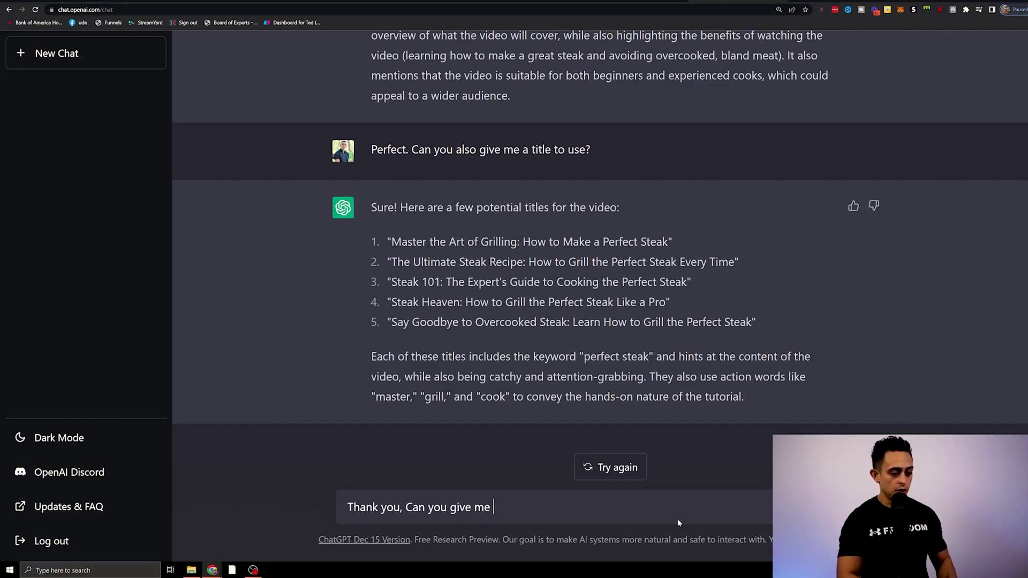
pyautogui.write('tags for the You')
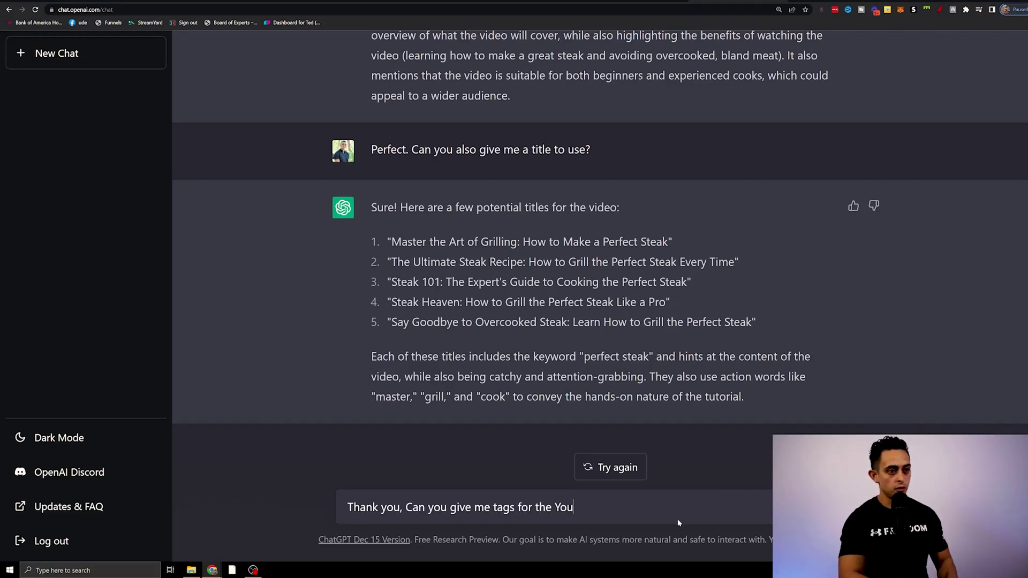
pyautogui.write('Tube Video as well')
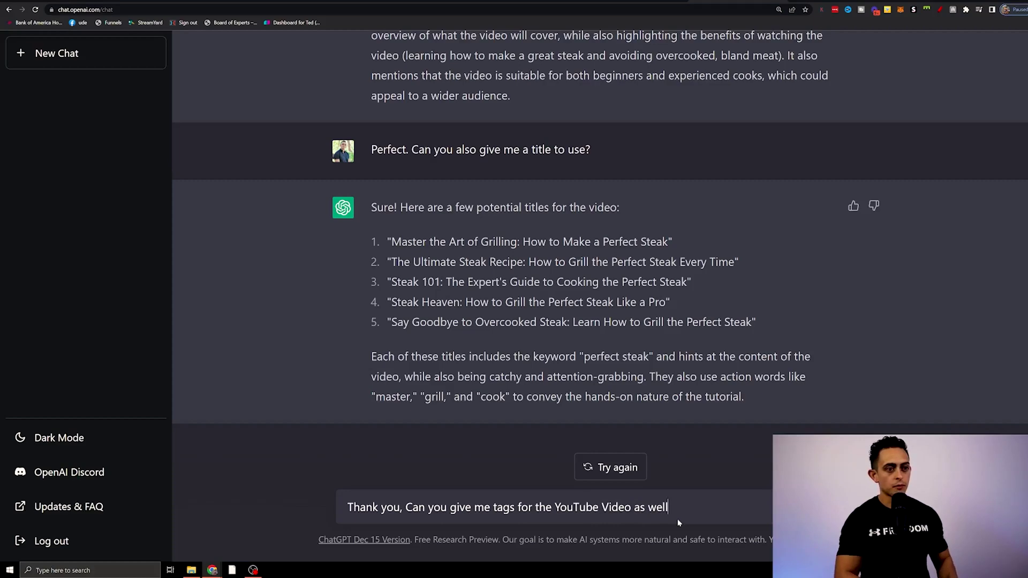
pyautogui.press('Return')
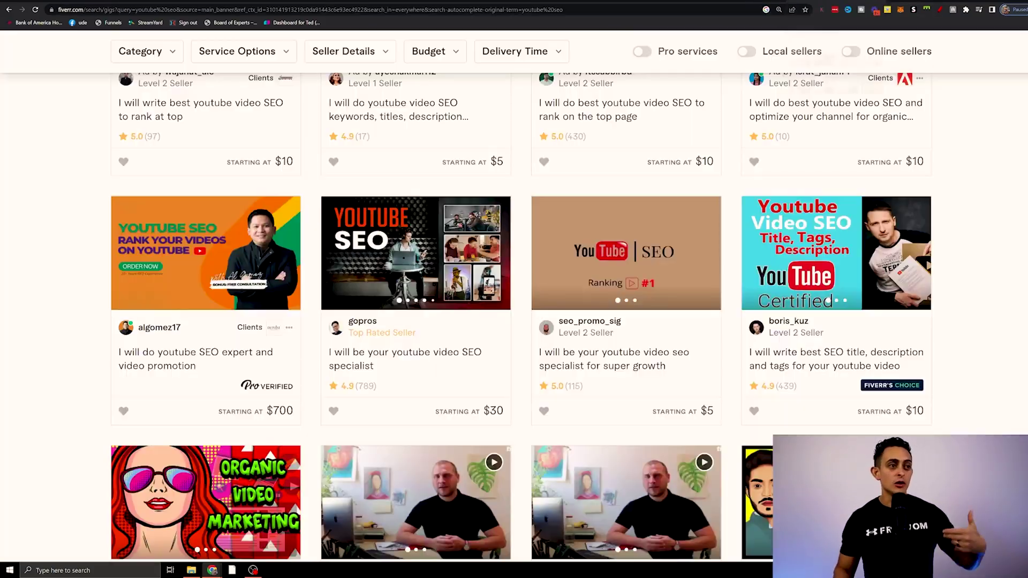
# - Switch to Fiverr, replace the search with "write articles" and browse the article-writing gigs and their starting prices
pyautogui.scroll(1, 623, 254)
pyautogui.scroll(5, 624, 254)
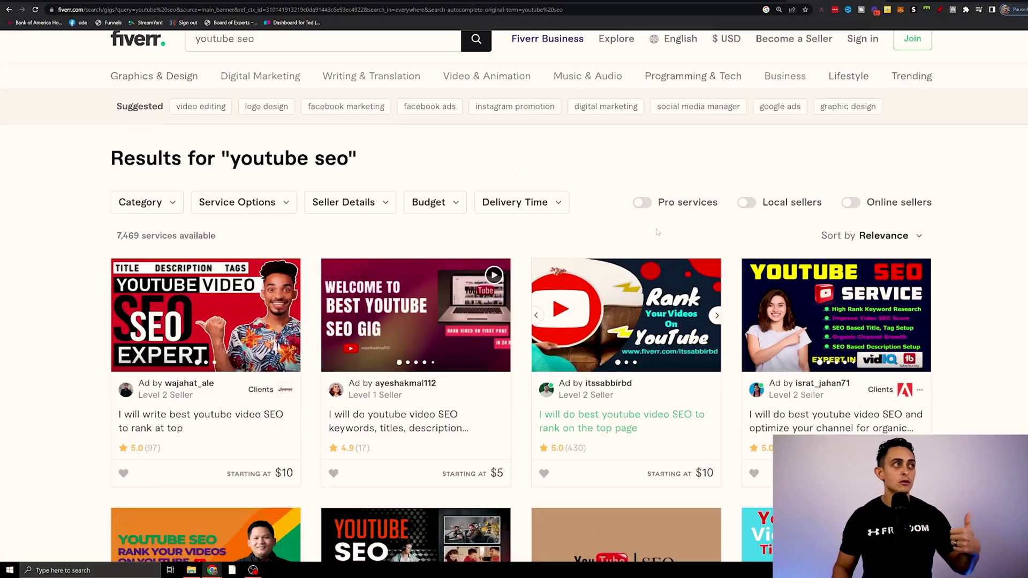
pyautogui.tripleClick(214, 59)
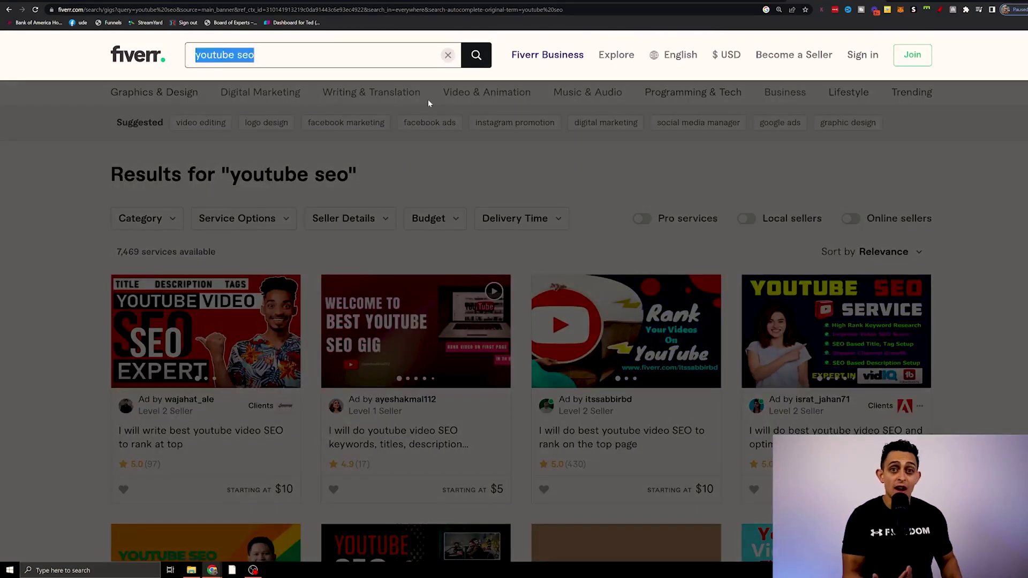
pyautogui.press('BackSpace')
pyautogui.write('write articles')
pyautogui.press('Return')
pyautogui.scroll(-3, 428, 103)
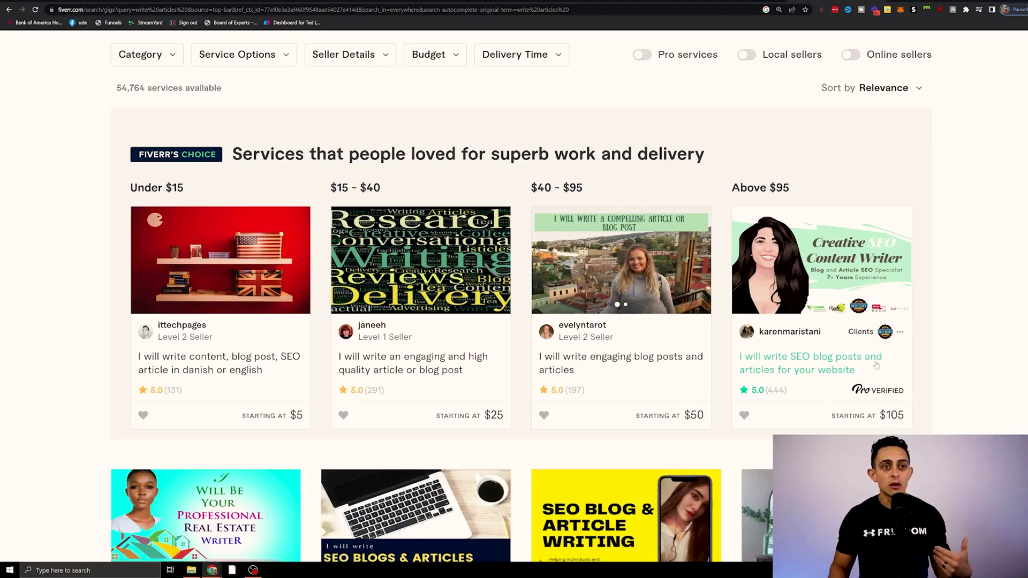
pyautogui.scroll(-4, 876, 363)
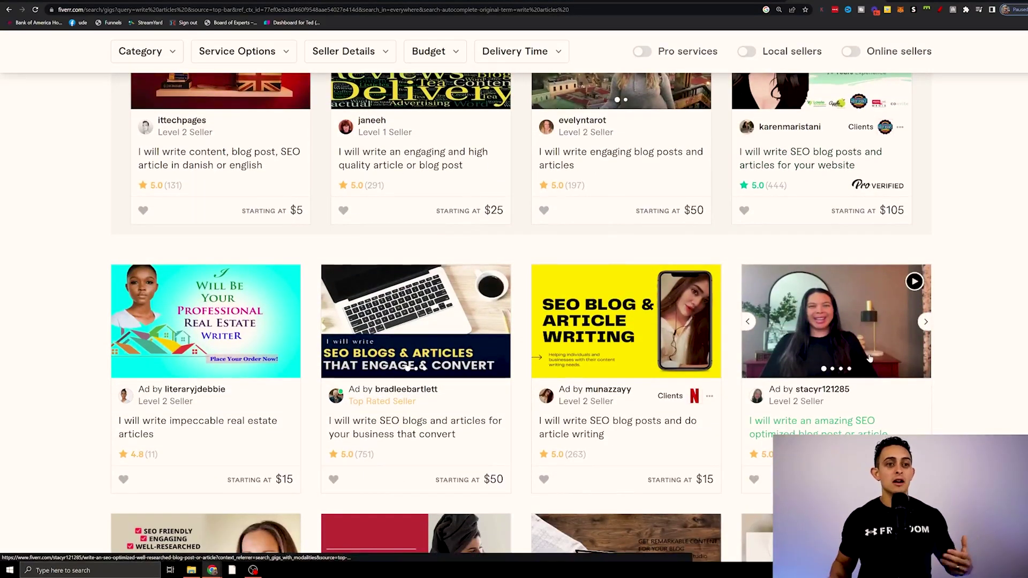
pyautogui.scroll(-1, 716, 379)
pyautogui.scroll(-4, 714, 379)
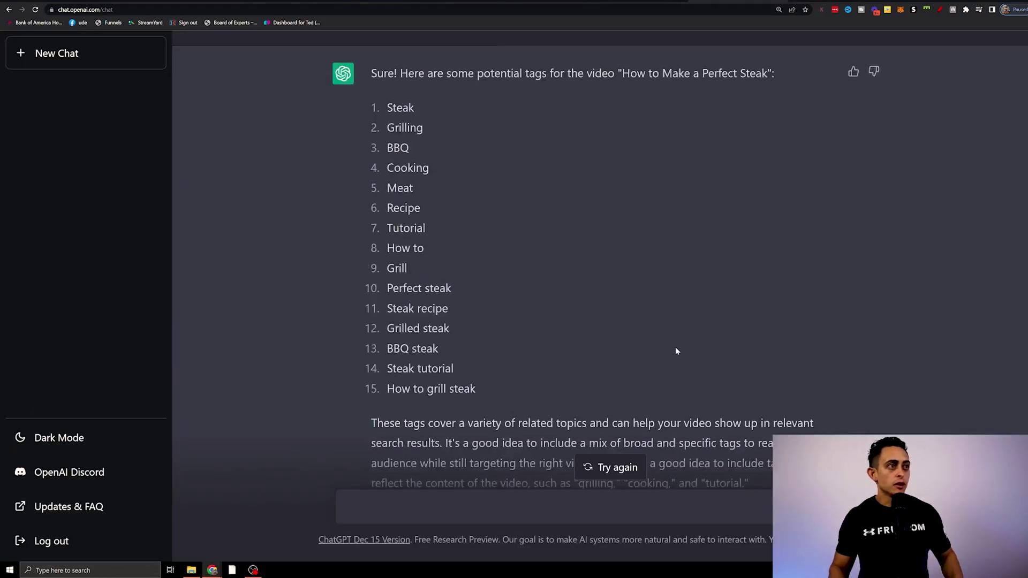
# - Return to ChatGPT and review the suggested tags and the steak video description in the conversation
pyautogui.scroll(2, 675, 350)
pyautogui.scroll(-1, 659, 337)
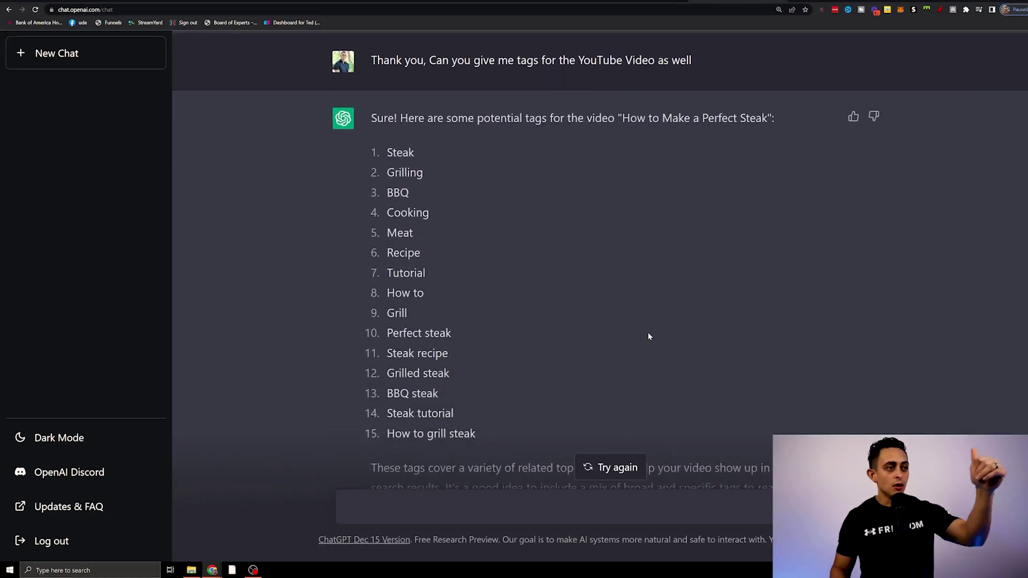
pyautogui.scroll(-3, 631, 311)
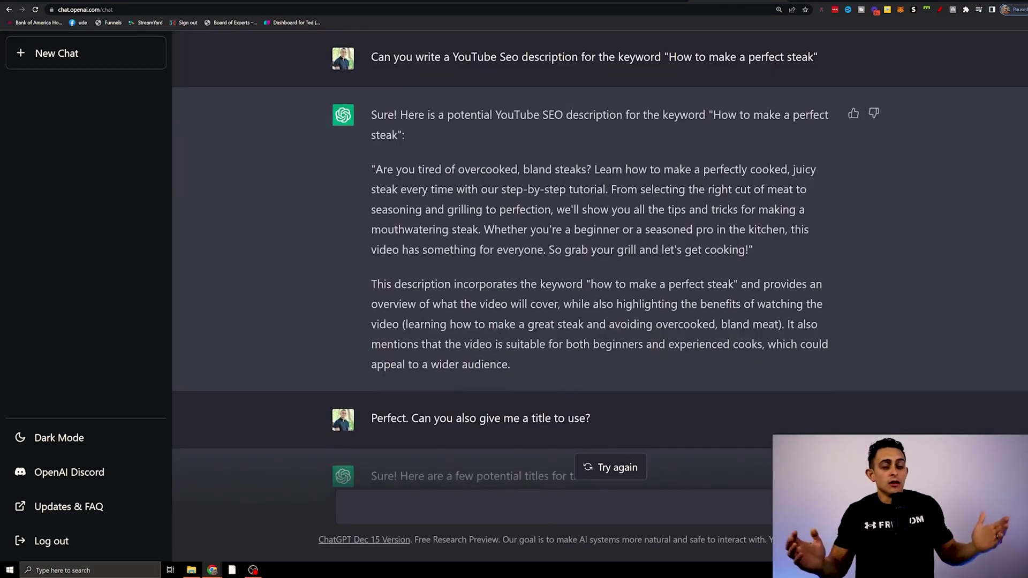
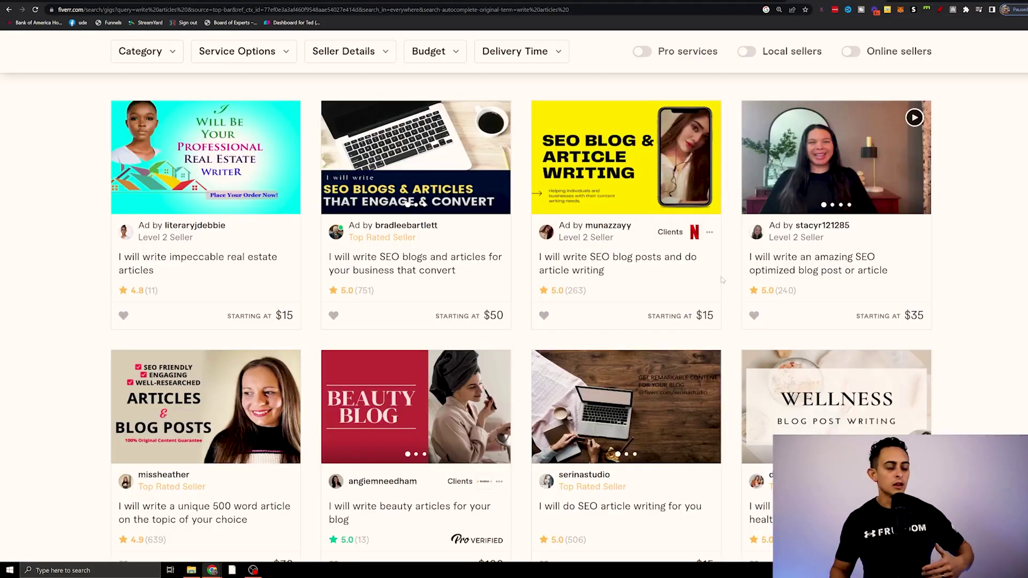
# - Review Fiverr's article-writing gigs, and in a new ChatGPT chat send 'Can you write an article review on the keyword "5 ways to make money online"'
pyautogui.scroll(-2, 654, 385)
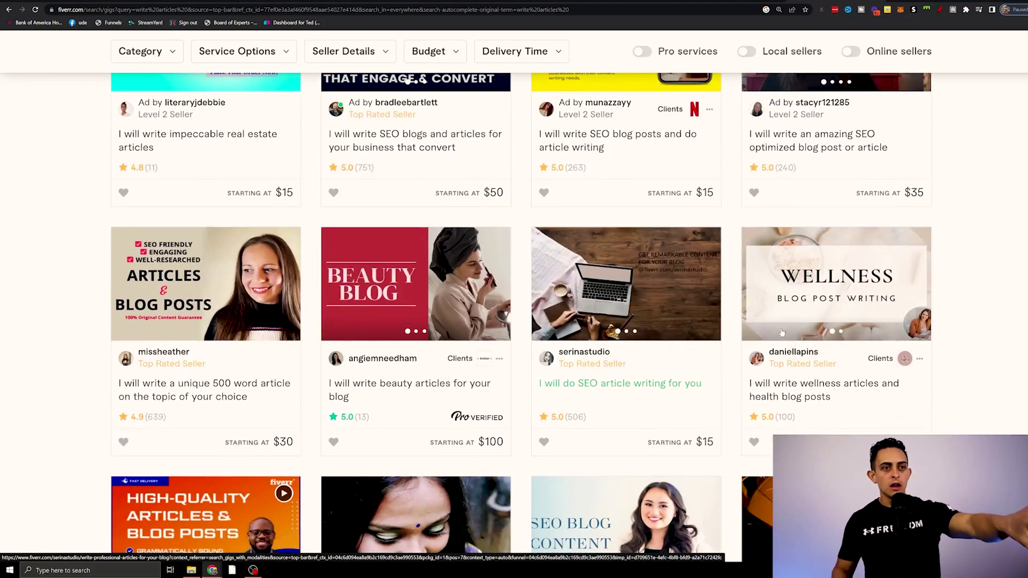
pyautogui.scroll(2, 884, 433)
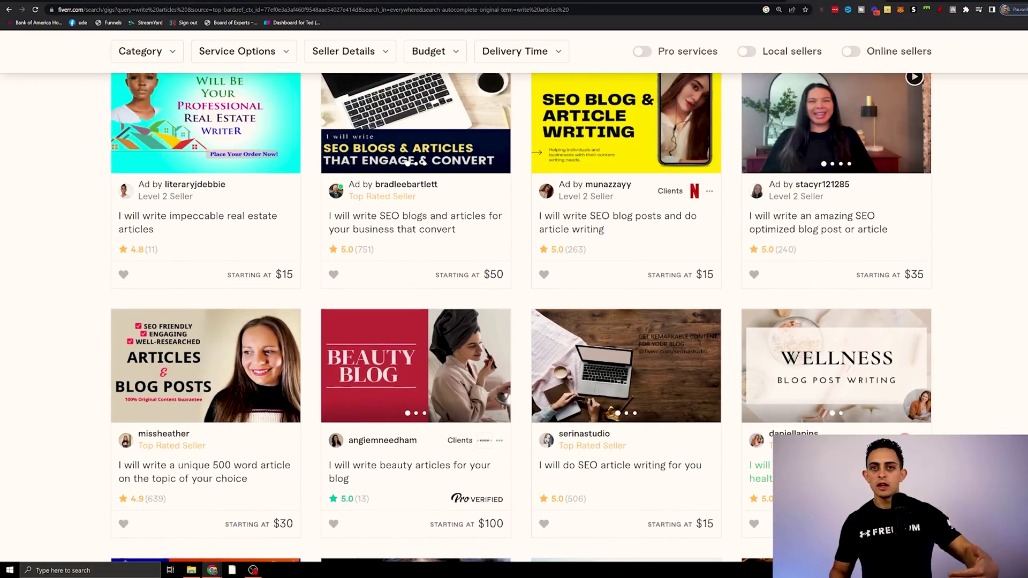
pyautogui.moveTo(701, 191)
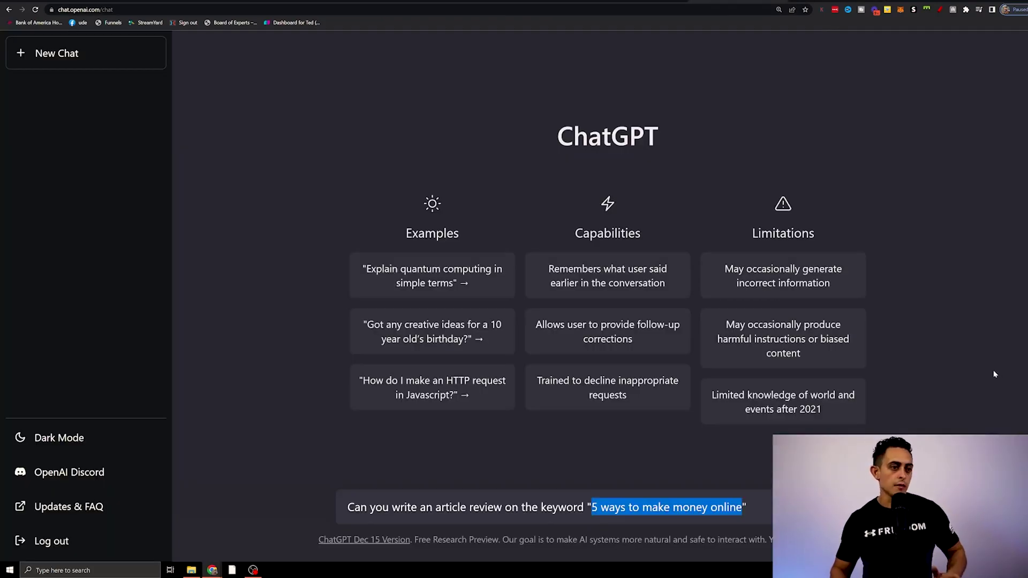
pyautogui.click(747, 507)
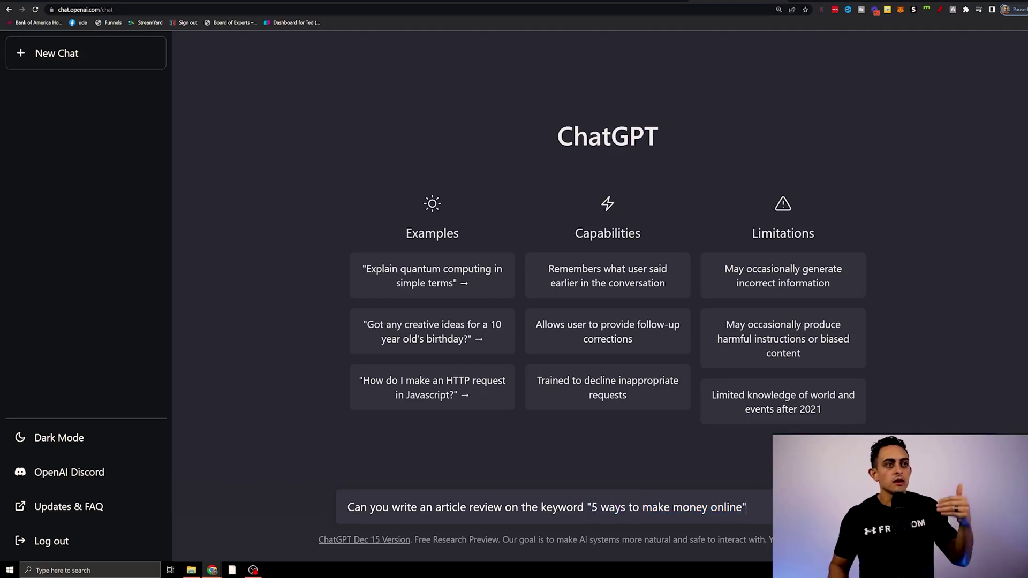
pyautogui.press('Return')
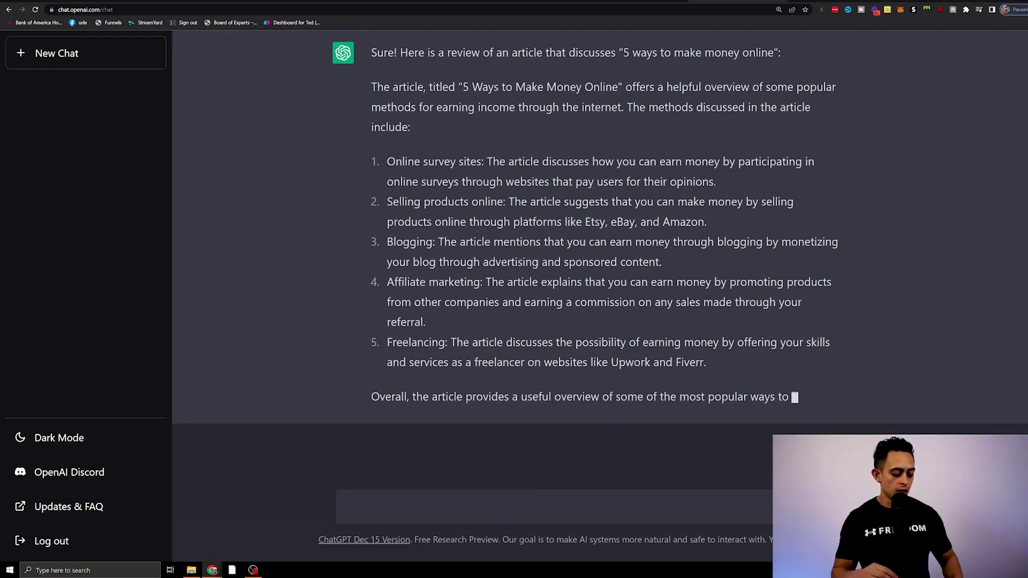
# - Send ChatGPT the follow-up "Can you make this longer" about the article review
pyautogui.write('Can you makle')
pyautogui.press('BackSpace')
pyautogui.press('BackSpace')
pyautogui.write('e this lio')
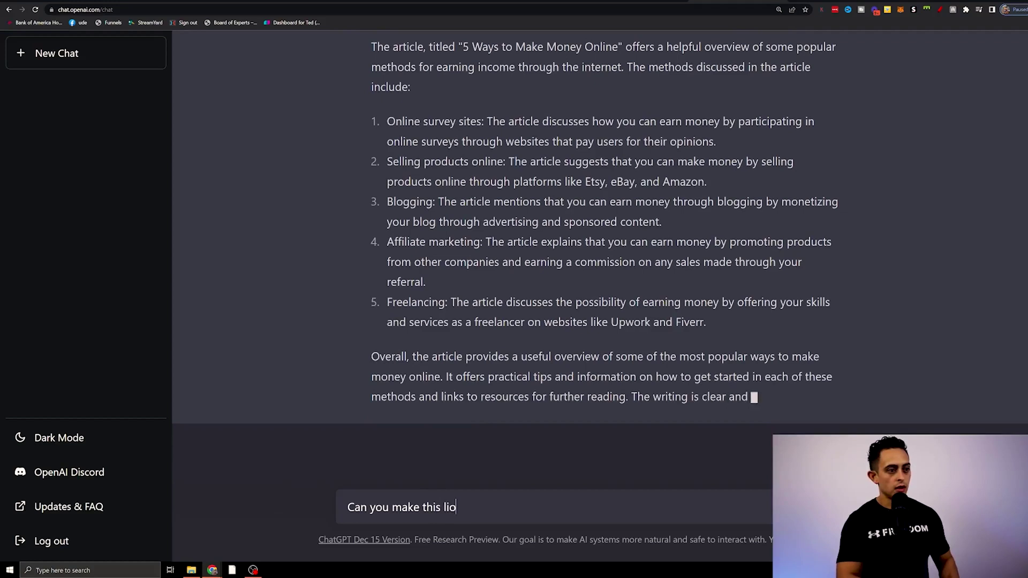
pyautogui.press('BackSpace')
pyautogui.write('onger')
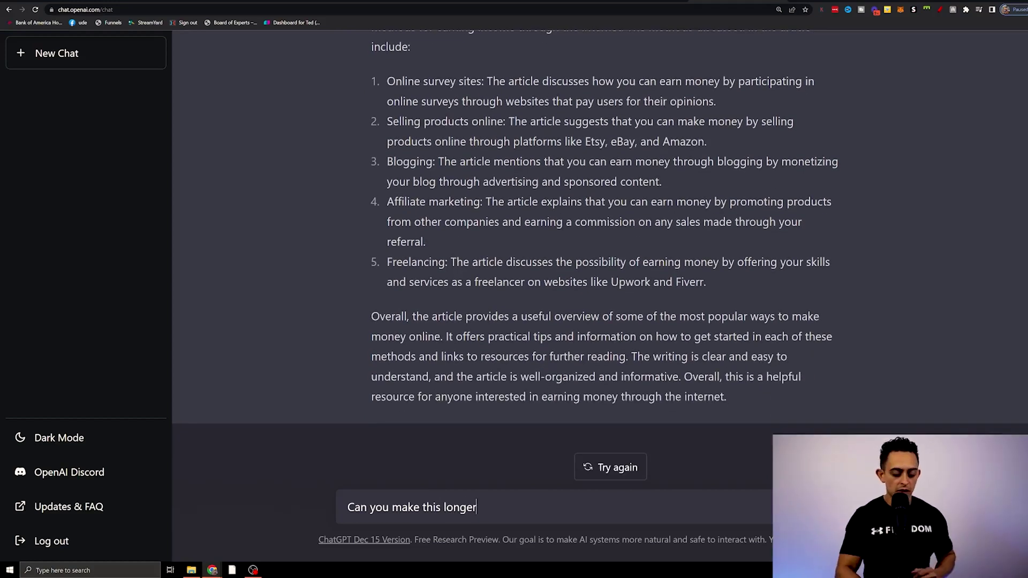
pyautogui.press('Return')
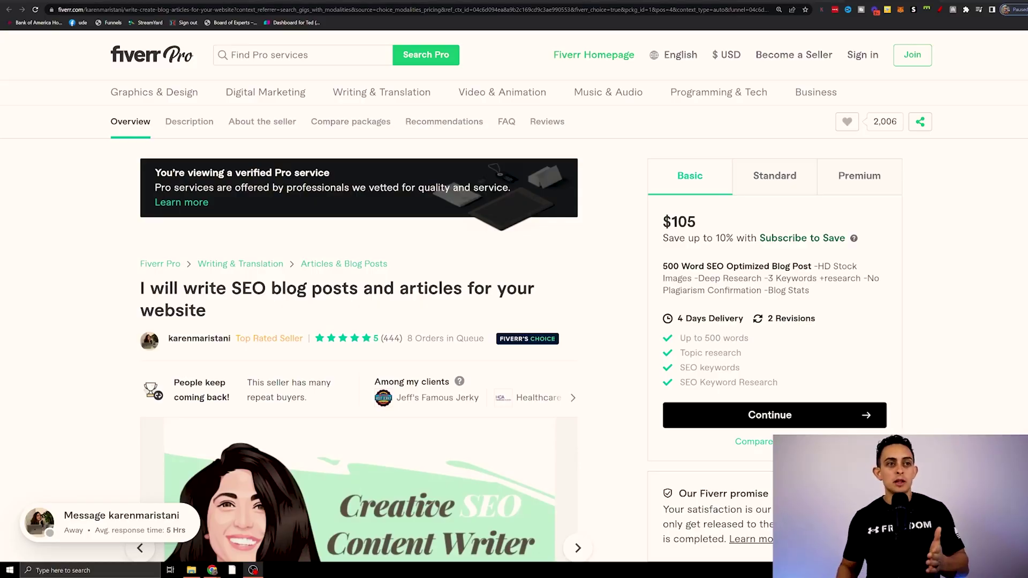
# - Compare the prices and word counts of the Basic, Standard and Premium packages on the Fiverr Pro SEO blog-writing gig
pyautogui.doubleClick(679, 222)
pyautogui.moveTo(662, 266); pyautogui.dragTo(724, 266)
pyautogui.click(782, 176)
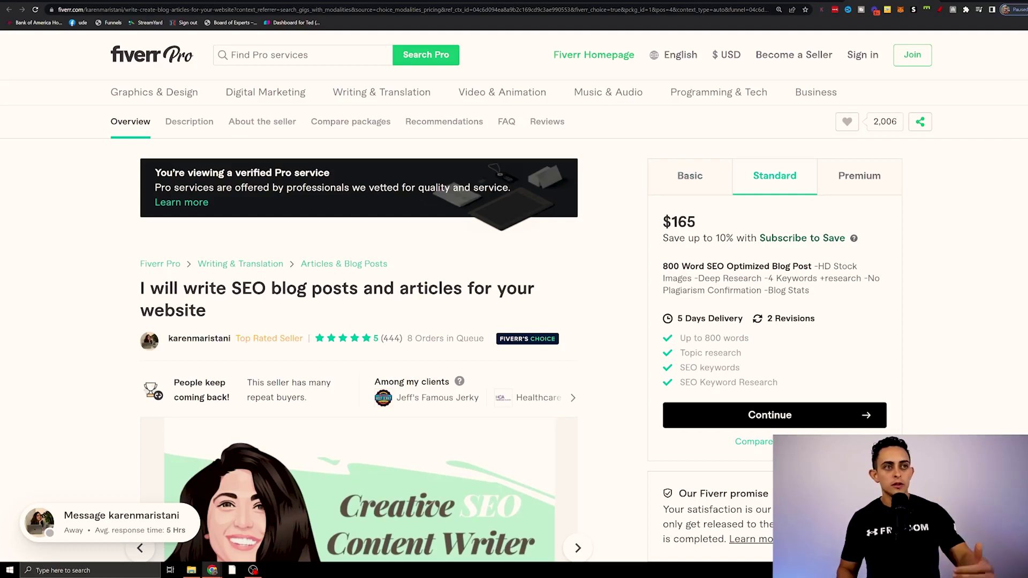
pyautogui.moveTo(706, 238); pyautogui.dragTo(660, 256)
pyautogui.click(841, 185)
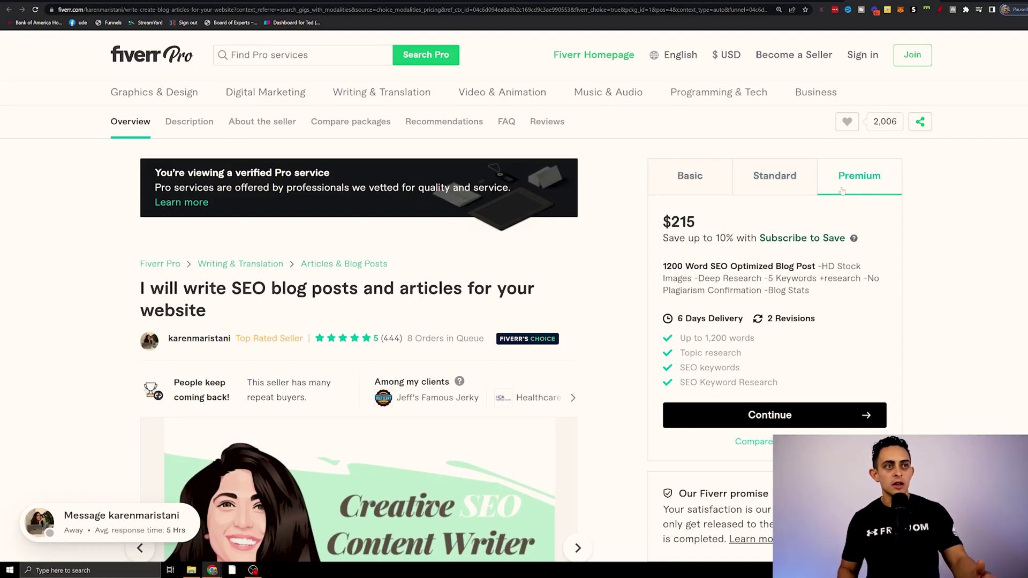
pyautogui.moveTo(662, 266); pyautogui.dragTo(694, 267)
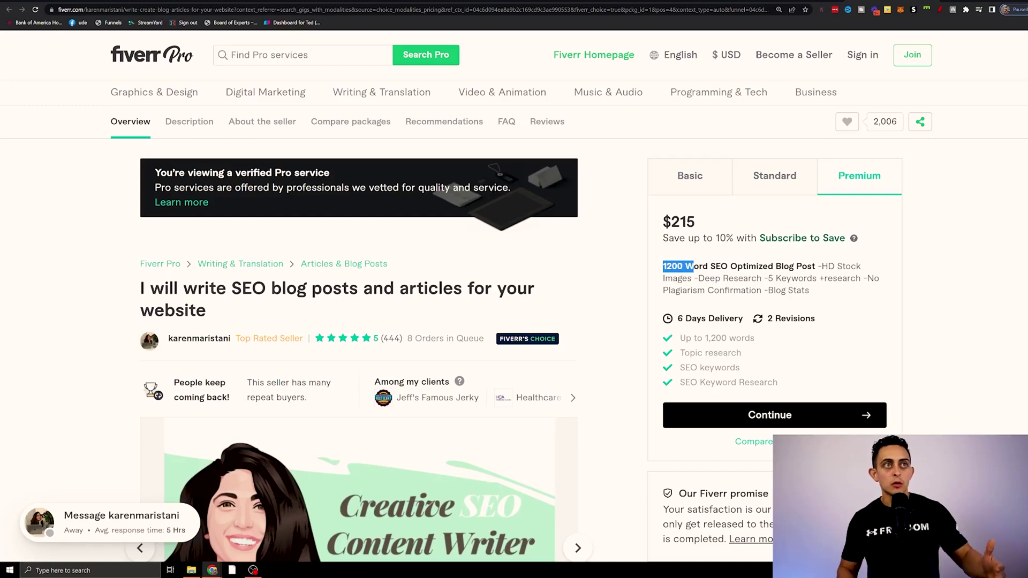
# - Return to ChatGPT and read through the longer version of the "5 Ways to Make Money Online" review
pyautogui.click(727, 3)
pyautogui.scroll(-10, 465, 435)
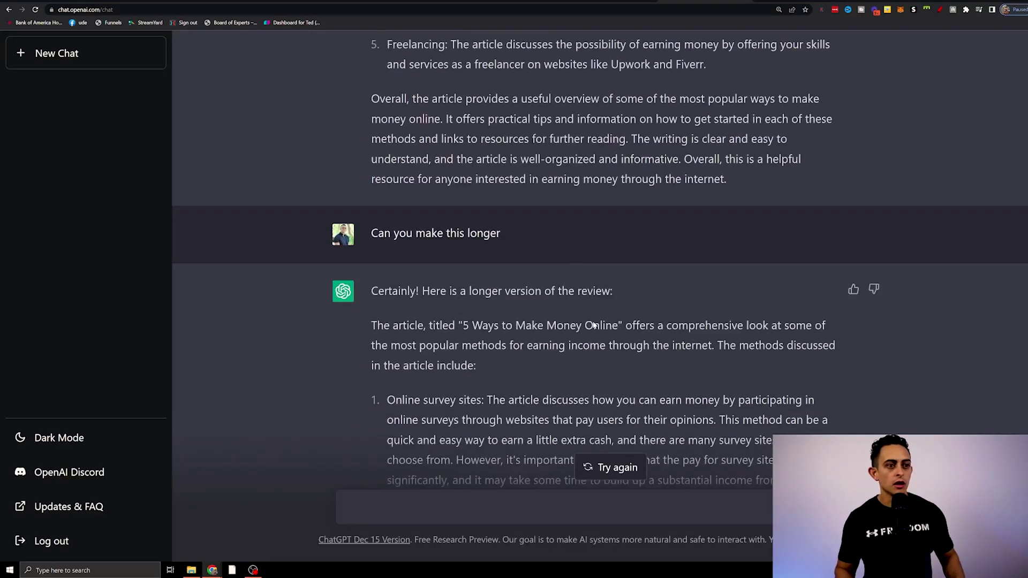
pyautogui.scroll(-5, 604, 318)
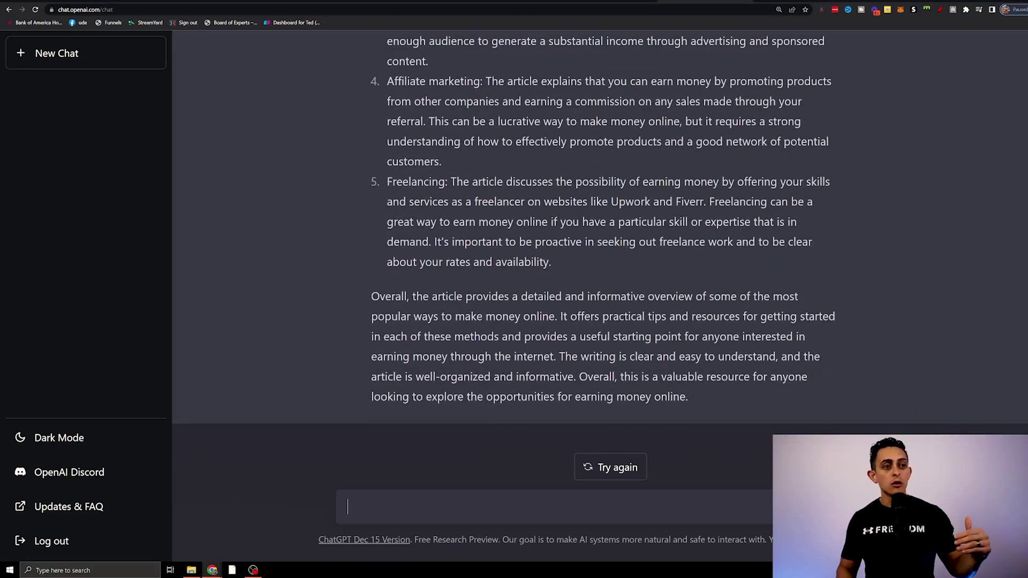
pyautogui.scroll(7, 679, 304)
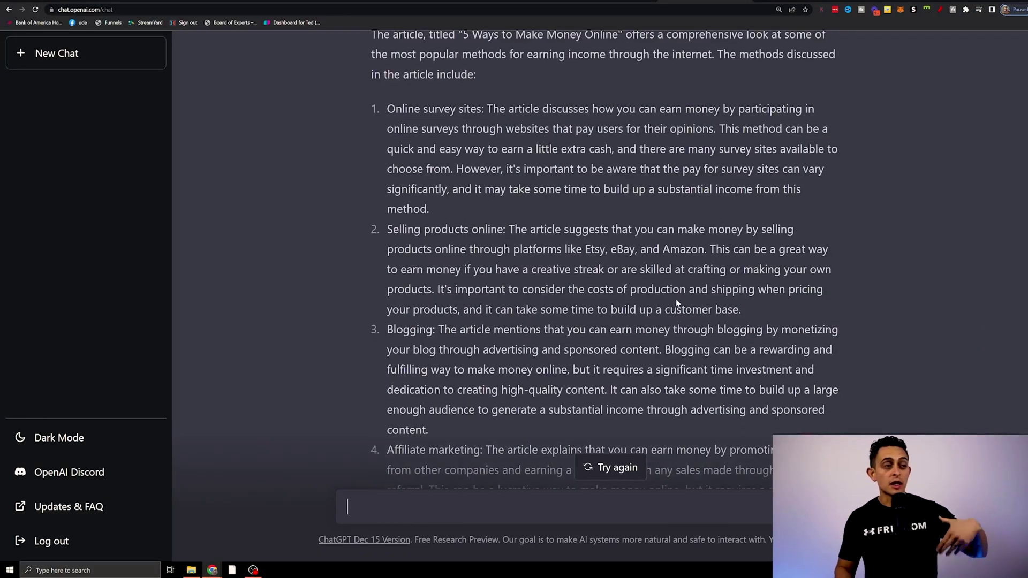